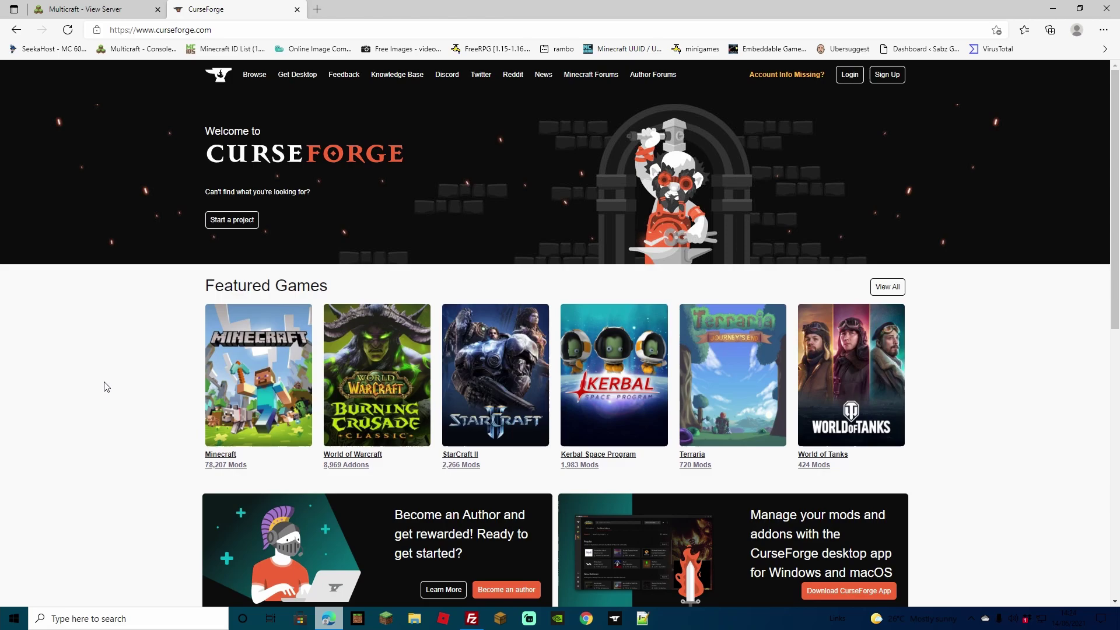
# - Open CurseForge's Minecraft modpack list and try installing RLCraft, declining to open the desktop app and dismissing the download notice
pyautogui.click(228, 379)
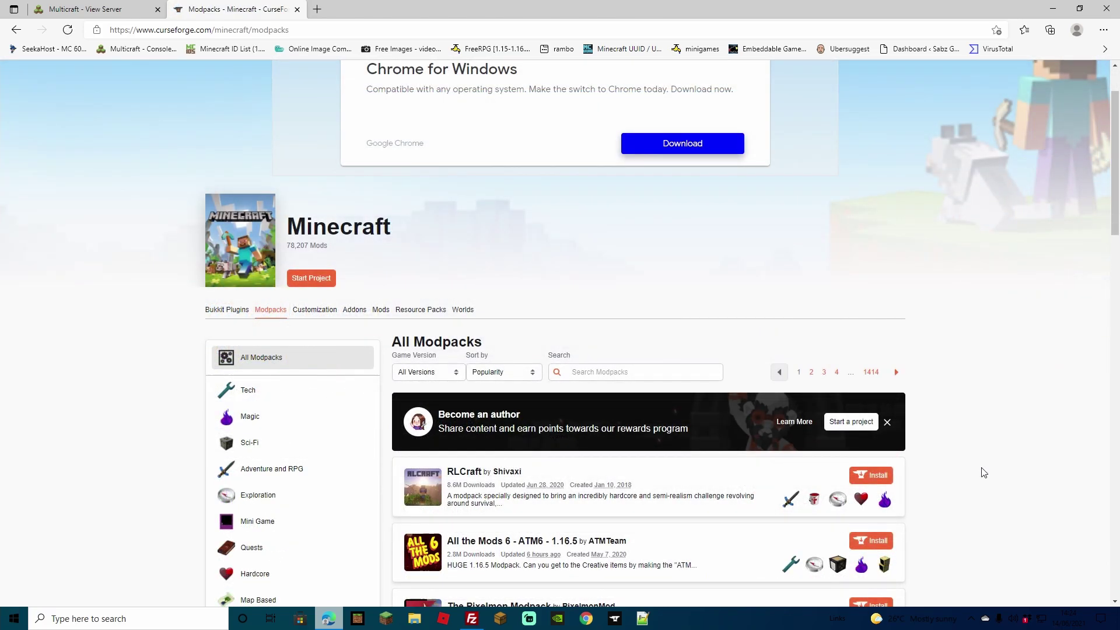
pyautogui.scroll(-1, 975, 452)
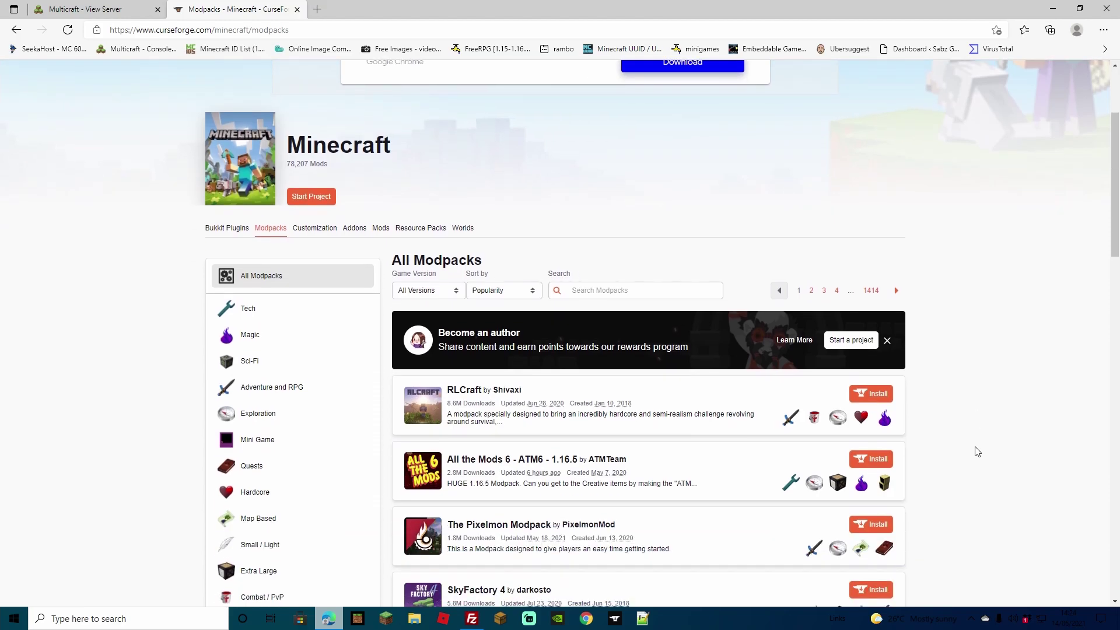
pyautogui.click(889, 396)
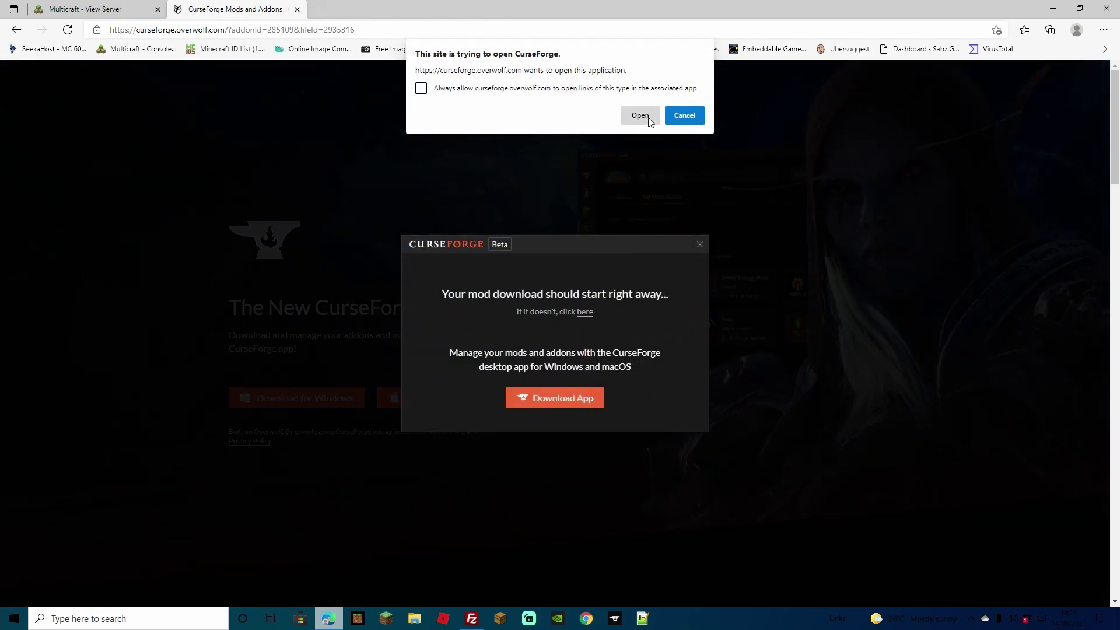
pyautogui.click(690, 116)
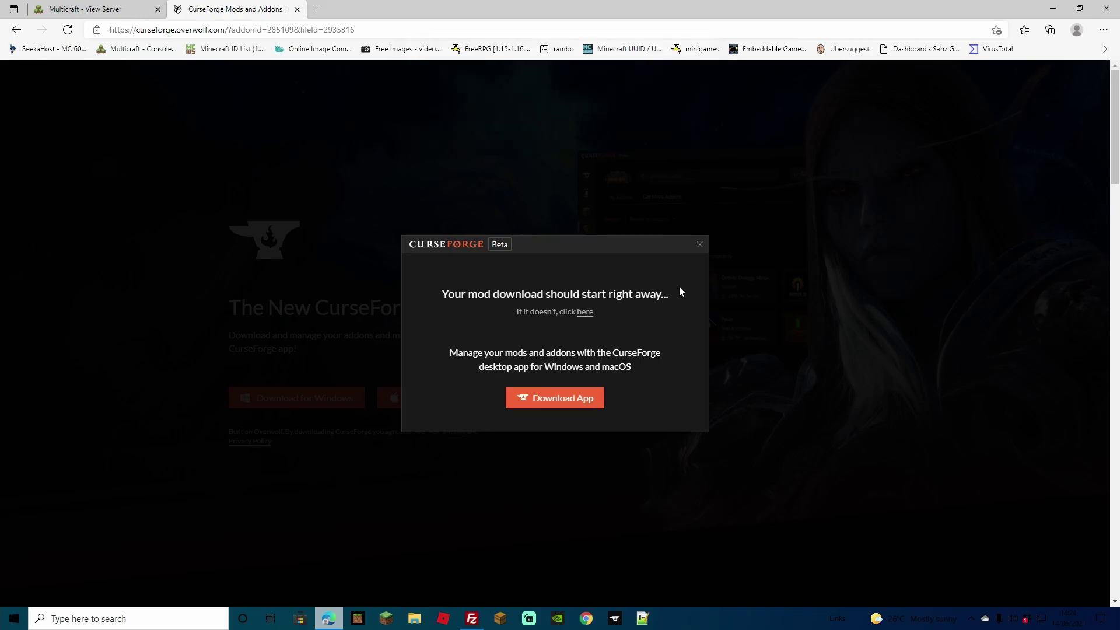
pyautogui.click(700, 245)
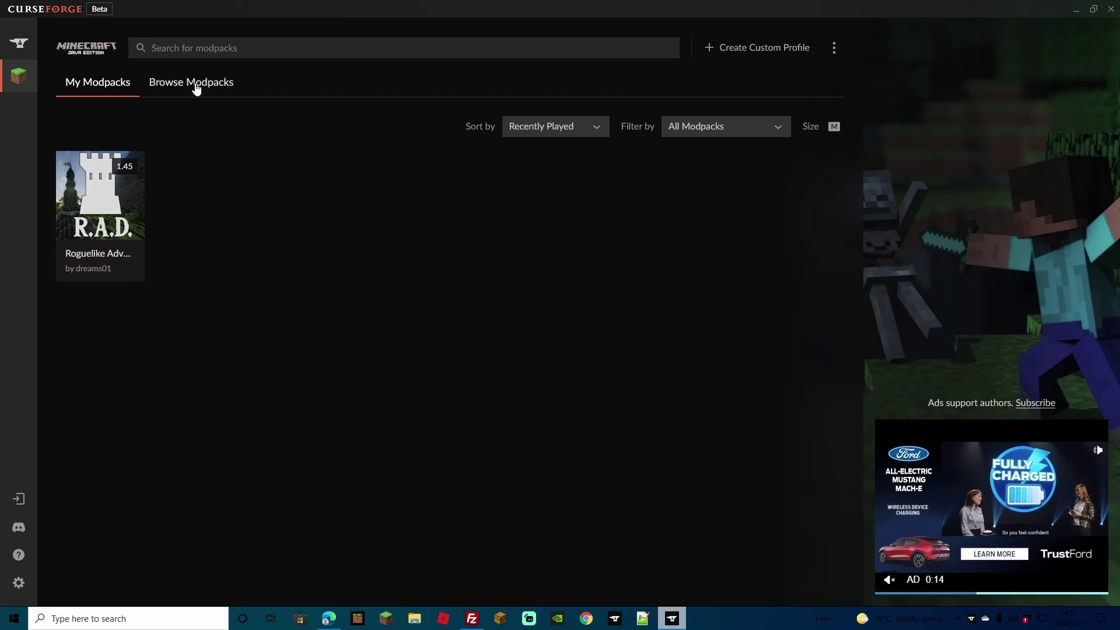
# - In the CurseForge desktop app, browse the Minecraft modpacks and search them for "rogue"
pyautogui.click(191, 82)
pyautogui.click(169, 46)
pyautogui.write('rogue')
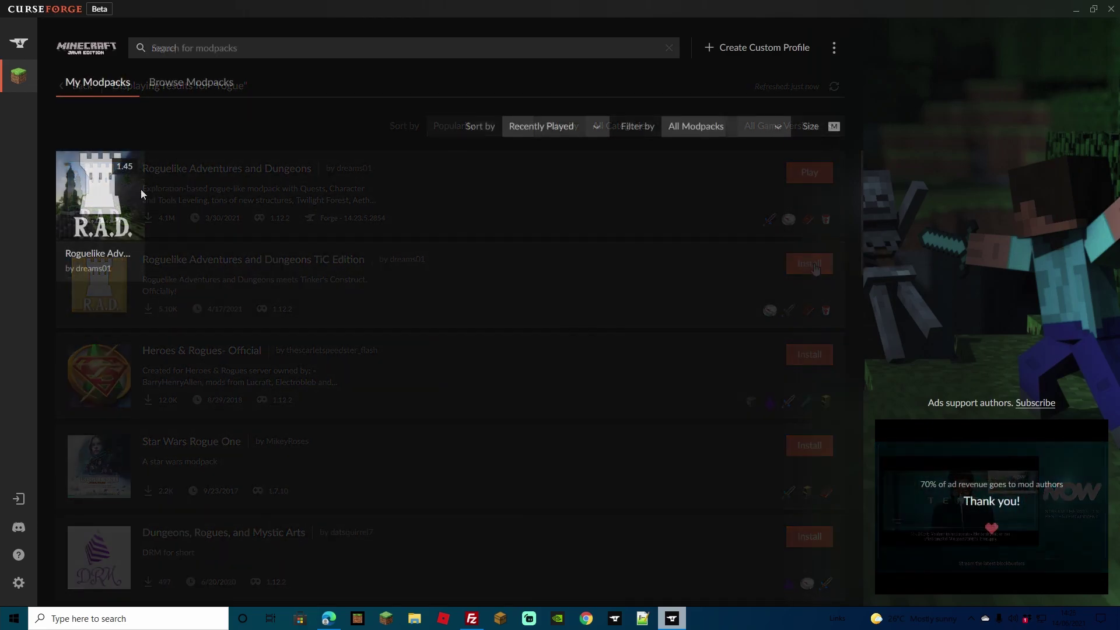
# - Open the installed Roguelike Adventures and Dungeons profile and view the modpack versions it can be changed to
pyautogui.click(111, 197)
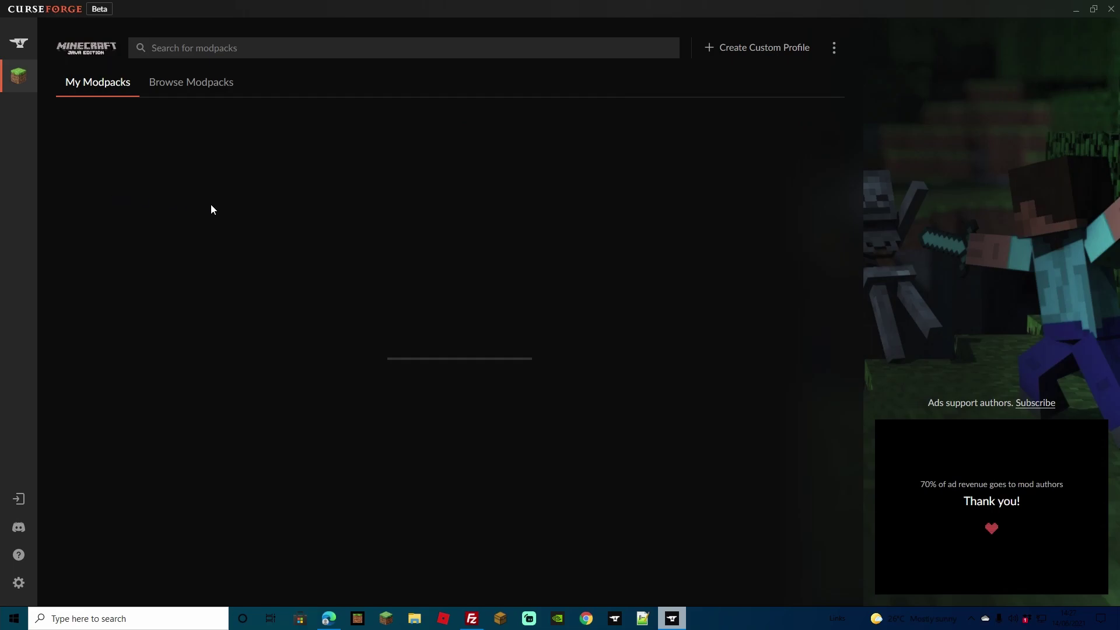
pyautogui.click(769, 168)
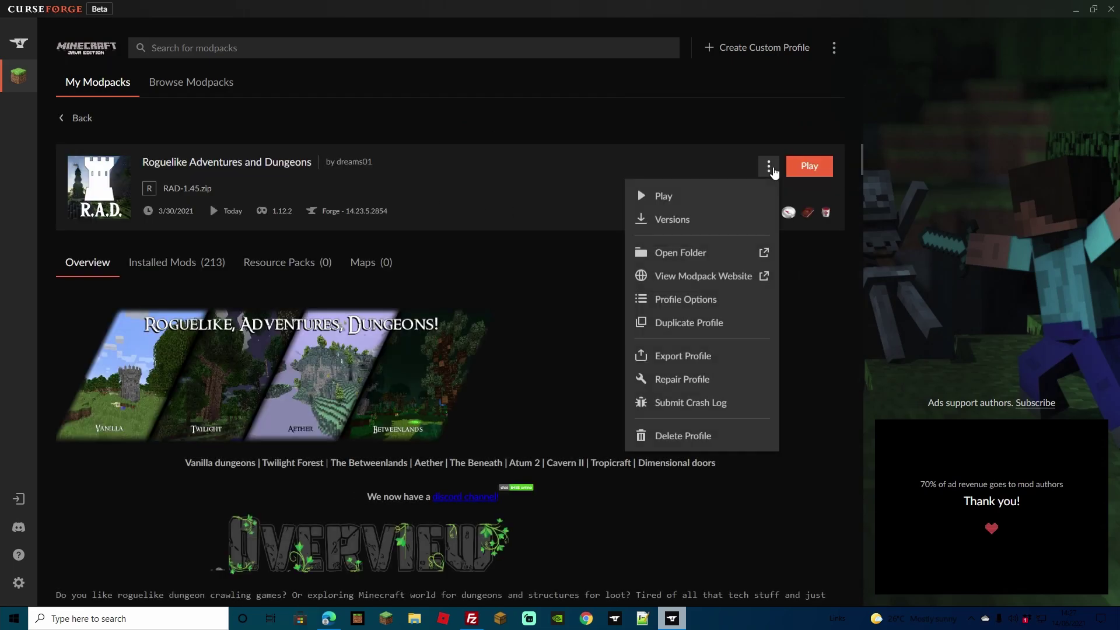
pyautogui.click(671, 219)
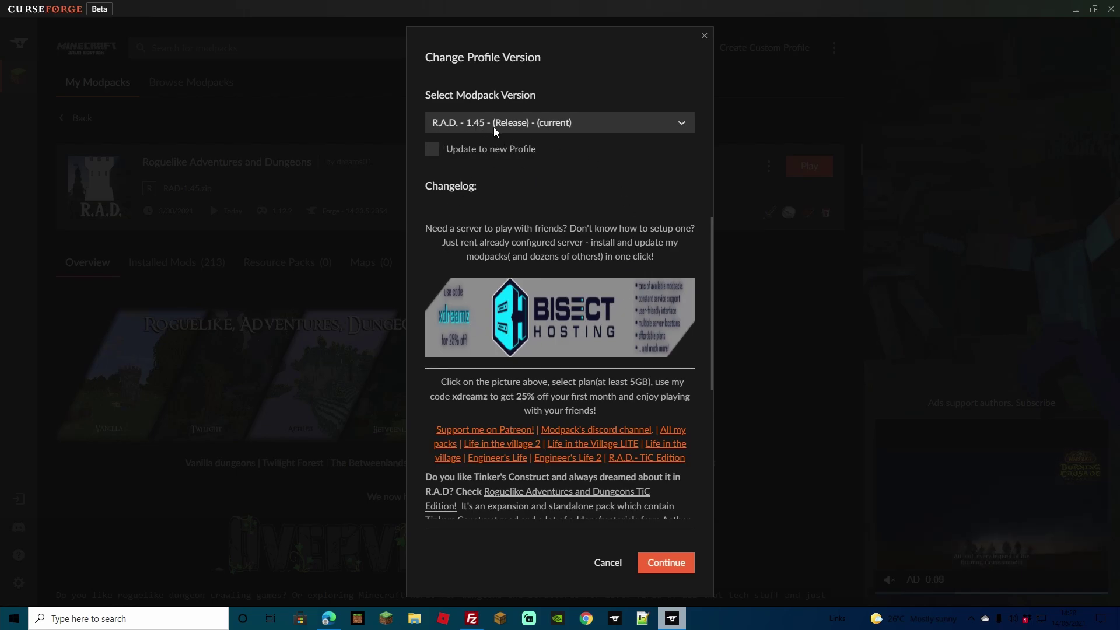
pyautogui.click(682, 123)
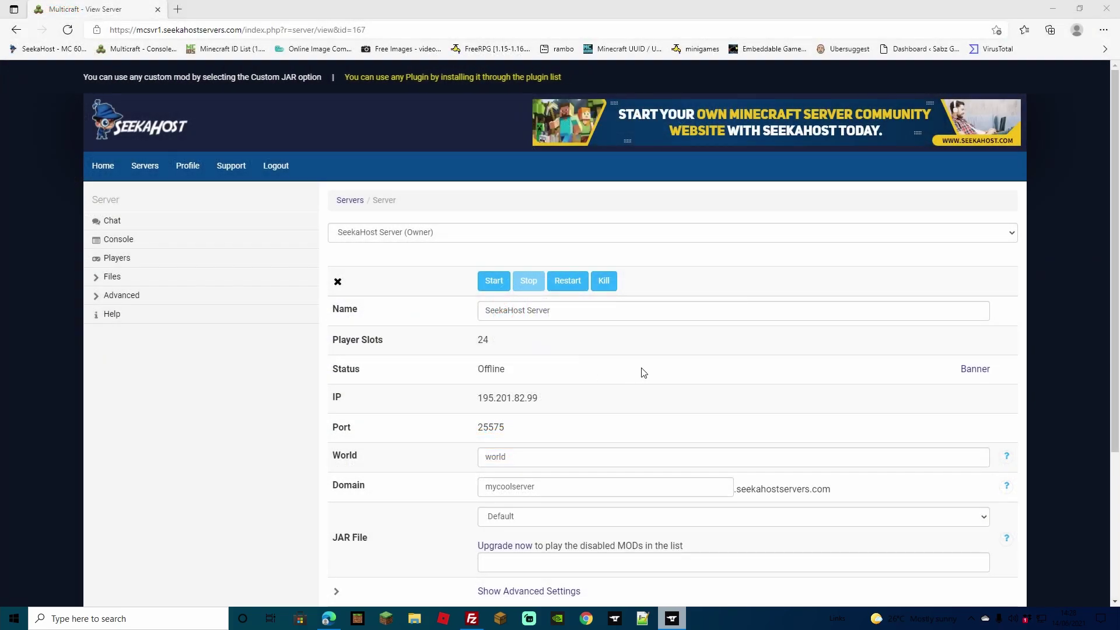
# - Switch to the Multicraft server page in the browser and look through the available JAR file options
pyautogui.scroll(-2, 677, 344)
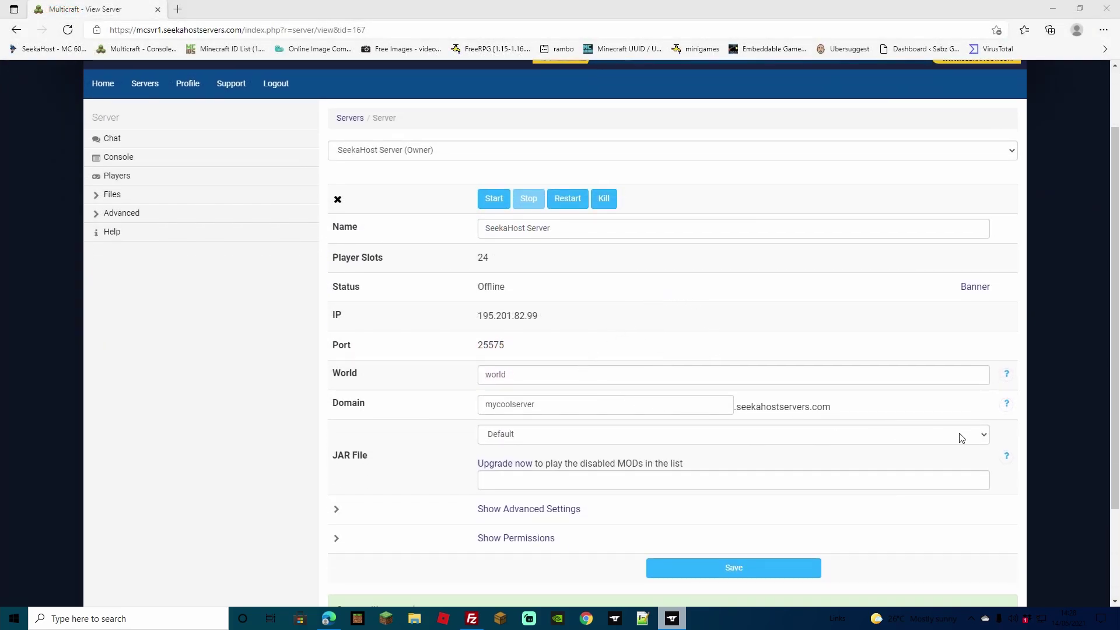
pyautogui.click(979, 437)
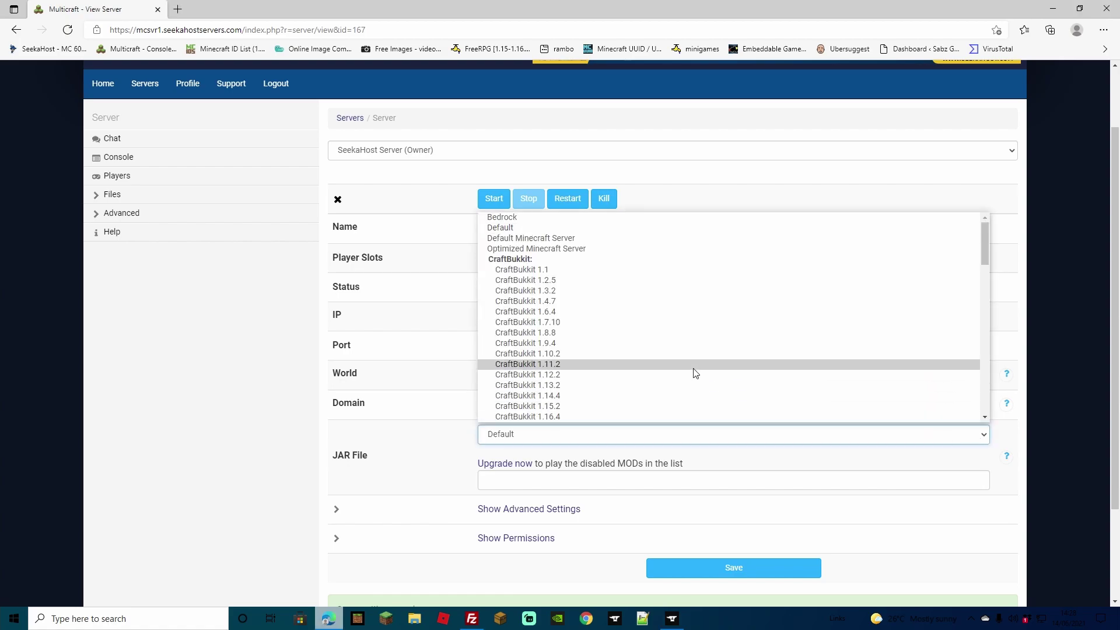
pyautogui.scroll(-3, 674, 362)
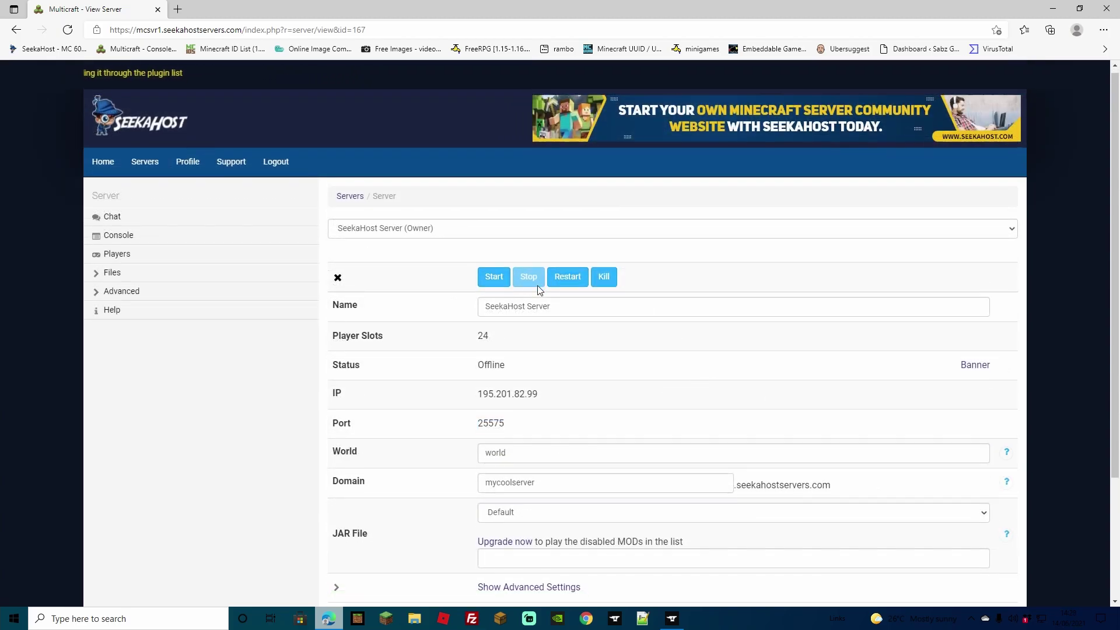
pyautogui.scroll(-3, 560, 309)
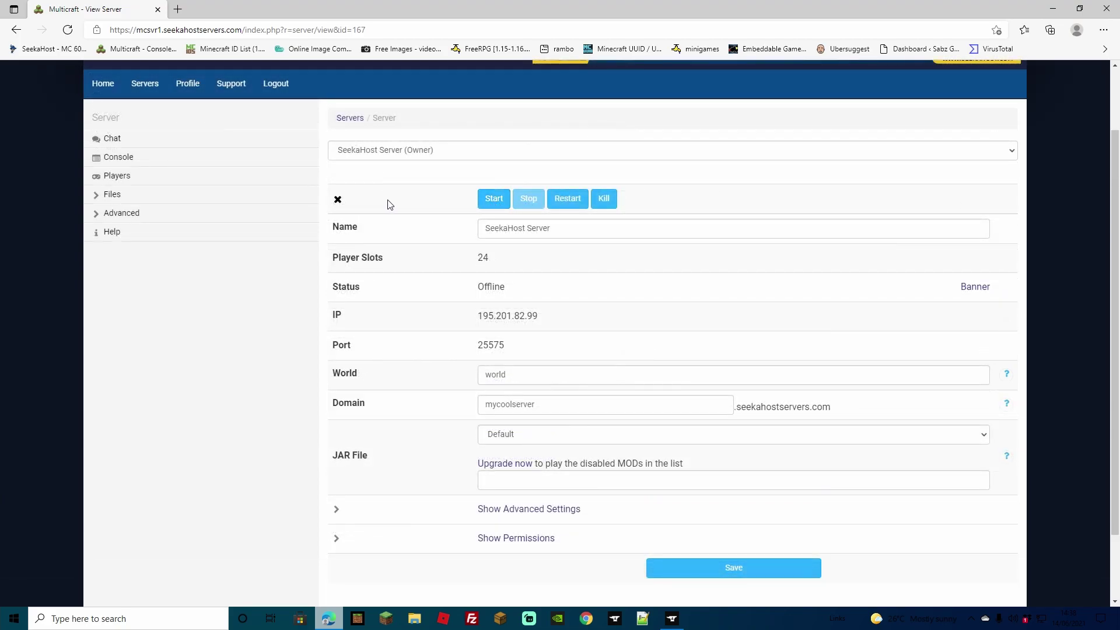
# - Select every file in the server's FTP file list, and also select all files and folders on the remote site in FileZilla
pyautogui.doubleClick(150, 194)
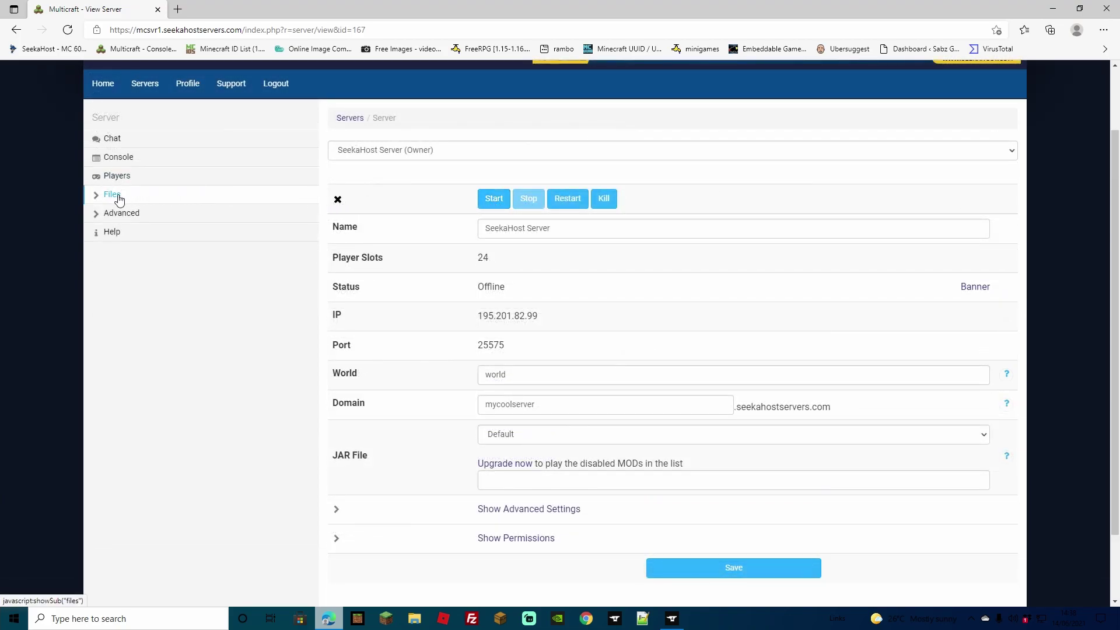
pyautogui.click(119, 198)
pyautogui.click(128, 255)
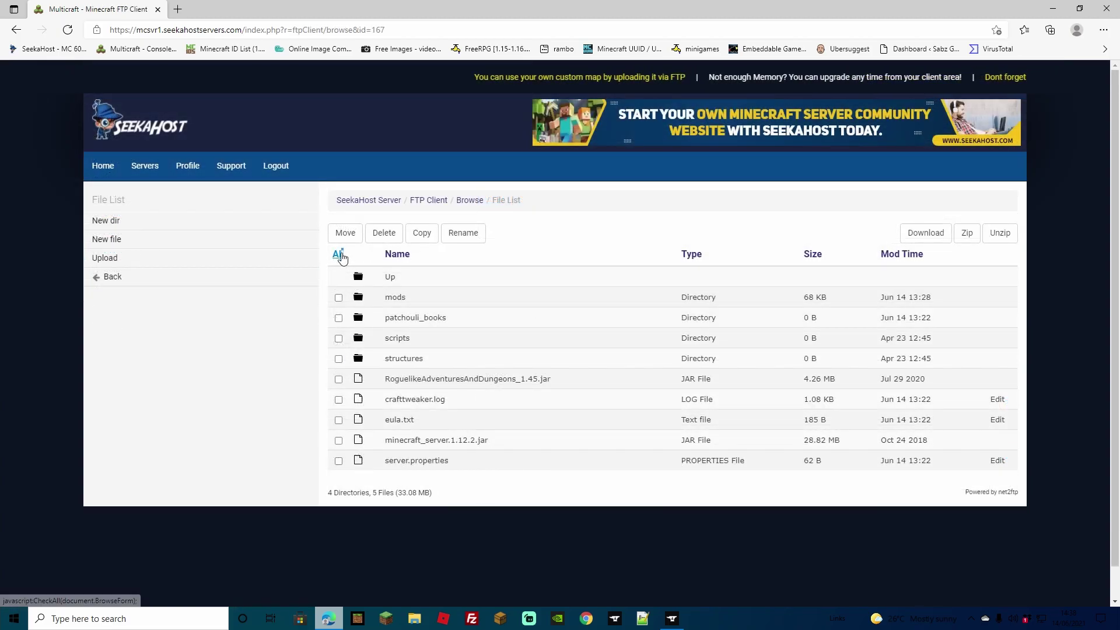
pyautogui.click(338, 254)
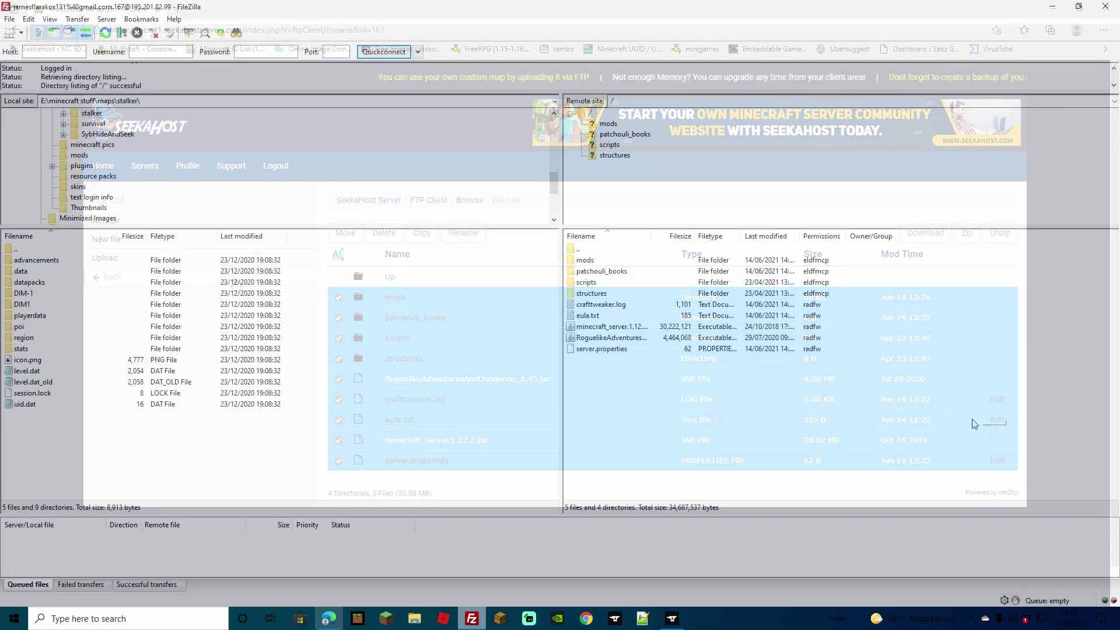
pyautogui.moveTo(1007, 425); pyautogui.dragTo(589, 262)
pyautogui.click(659, 380)
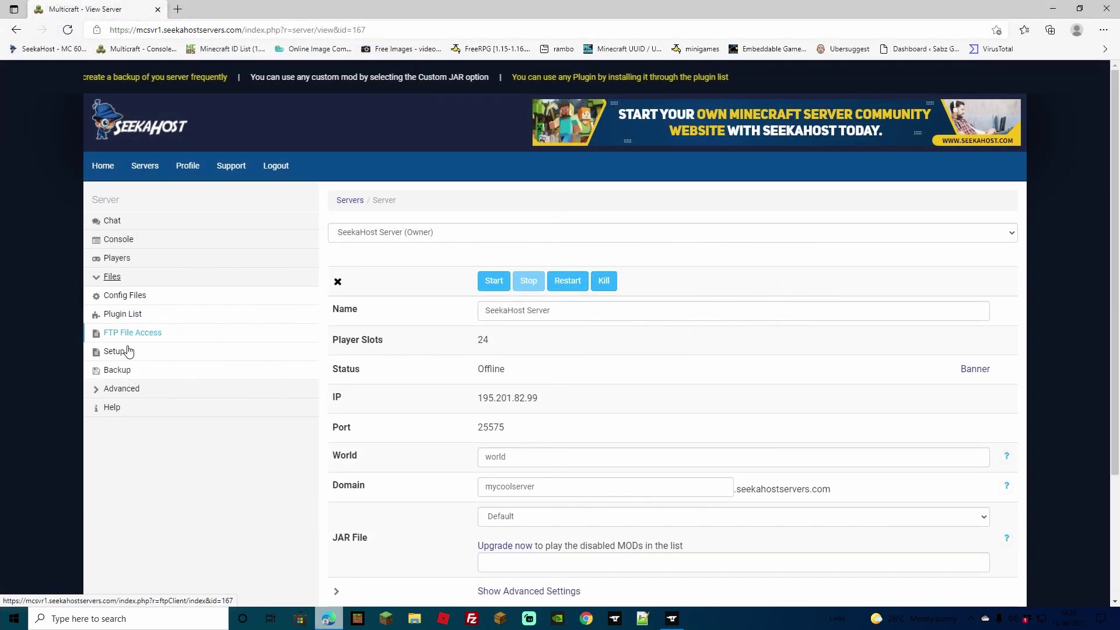
pyautogui.click(117, 370)
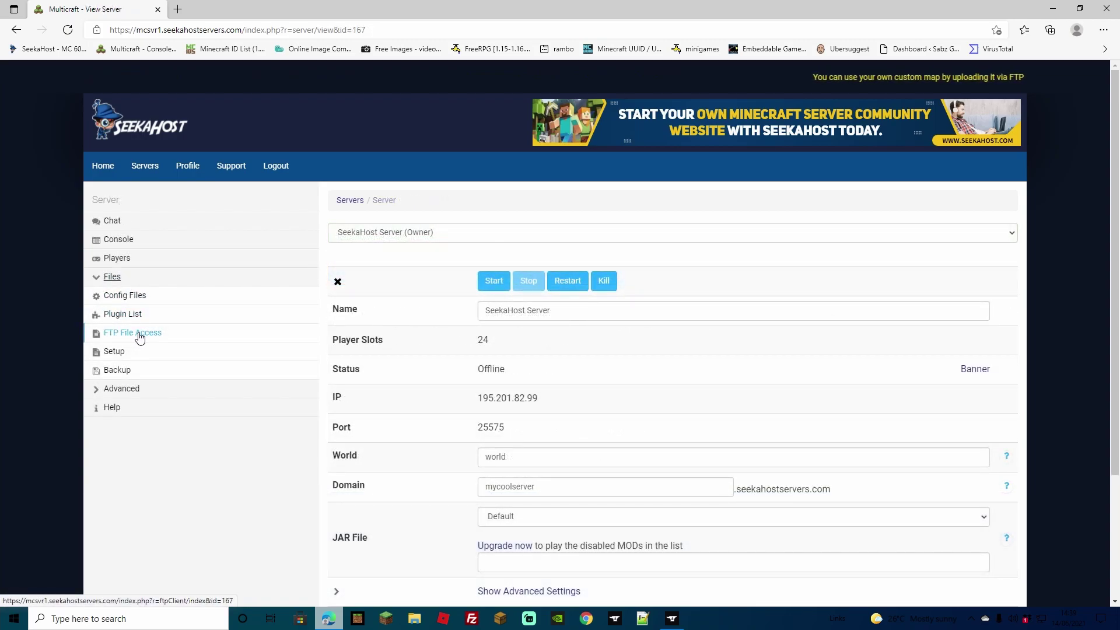
pyautogui.click(140, 337)
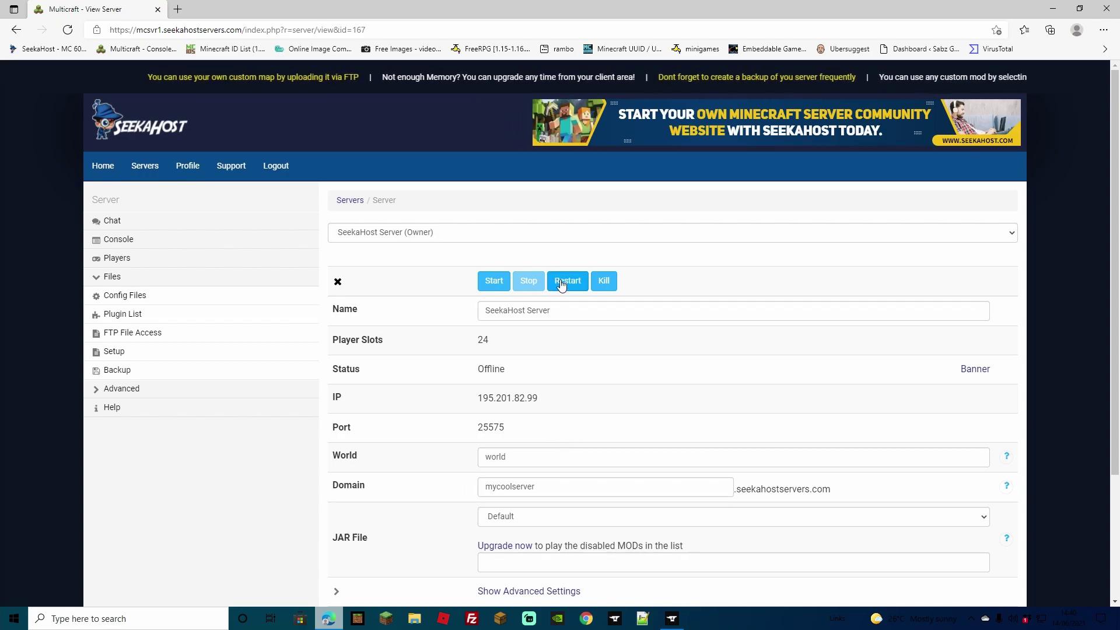
# - Set the server's JAR file to Rogue like Adventures And Dungeons 1.45 and save the server settings
pyautogui.click(712, 518)
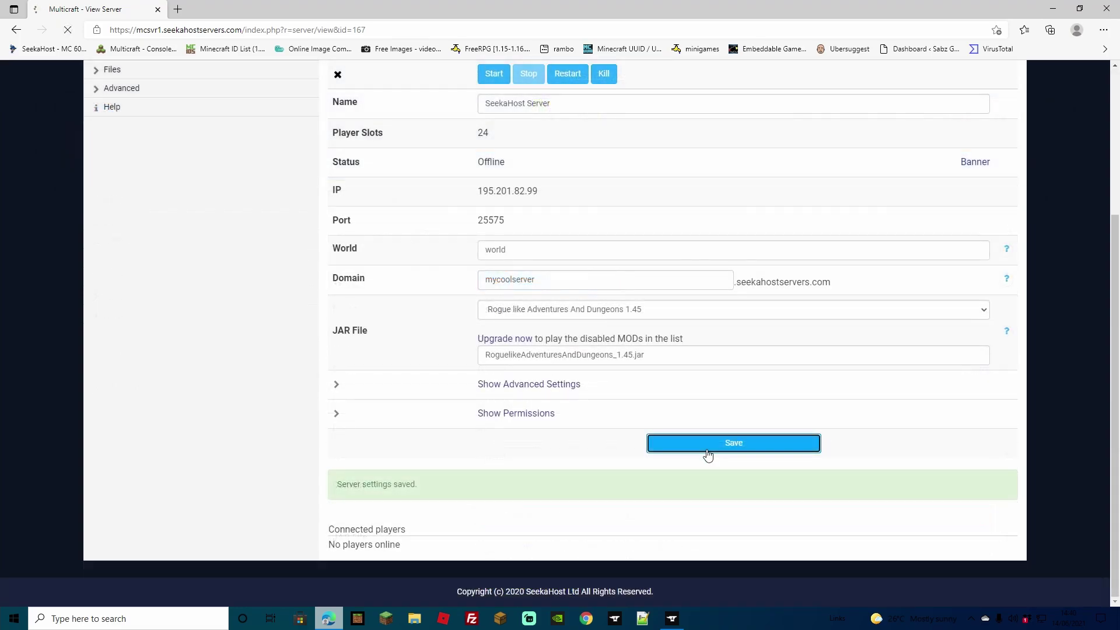
pyautogui.scroll(4, 408, 398)
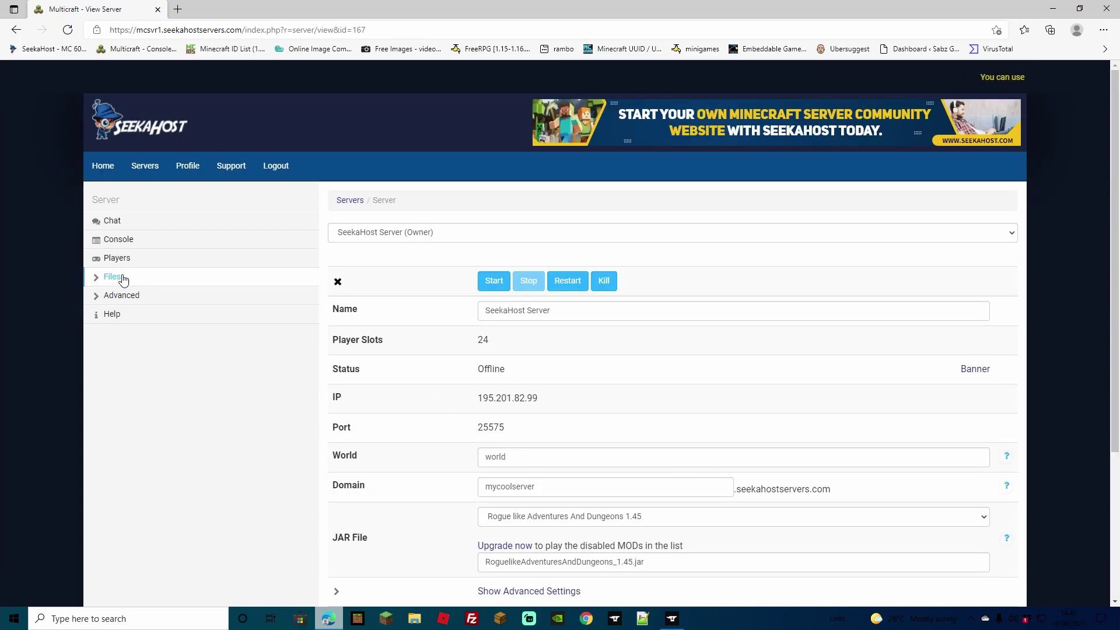
# - Apply the first Configure Server for MOD template in the server setup, with Delete All Server Files enabled
pyautogui.click(146, 277)
pyautogui.click(124, 355)
pyautogui.click(642, 237)
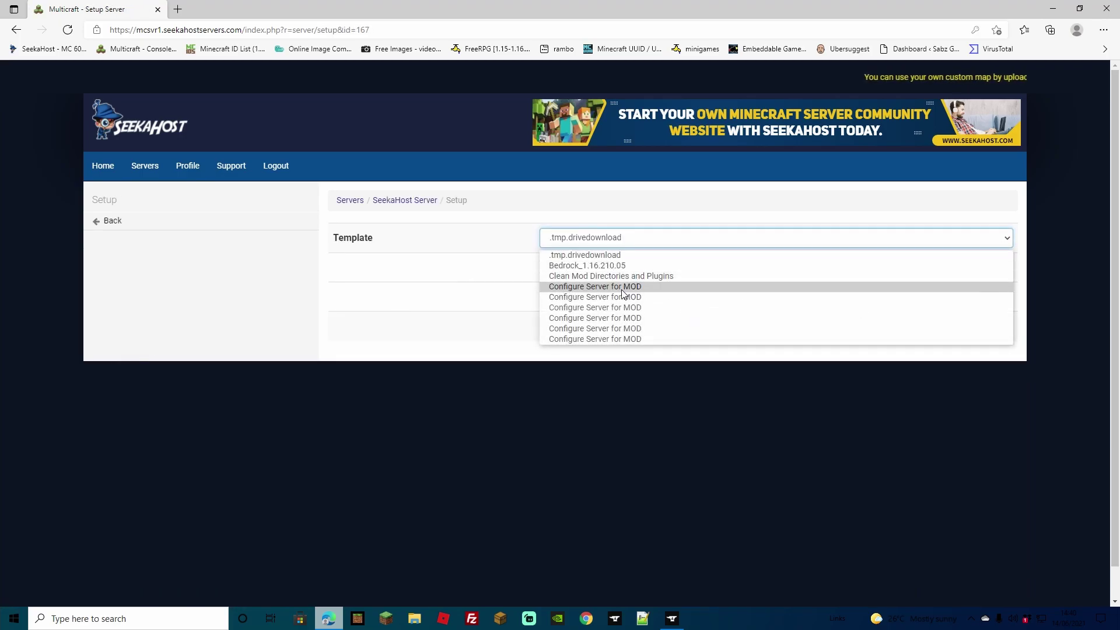
pyautogui.click(623, 287)
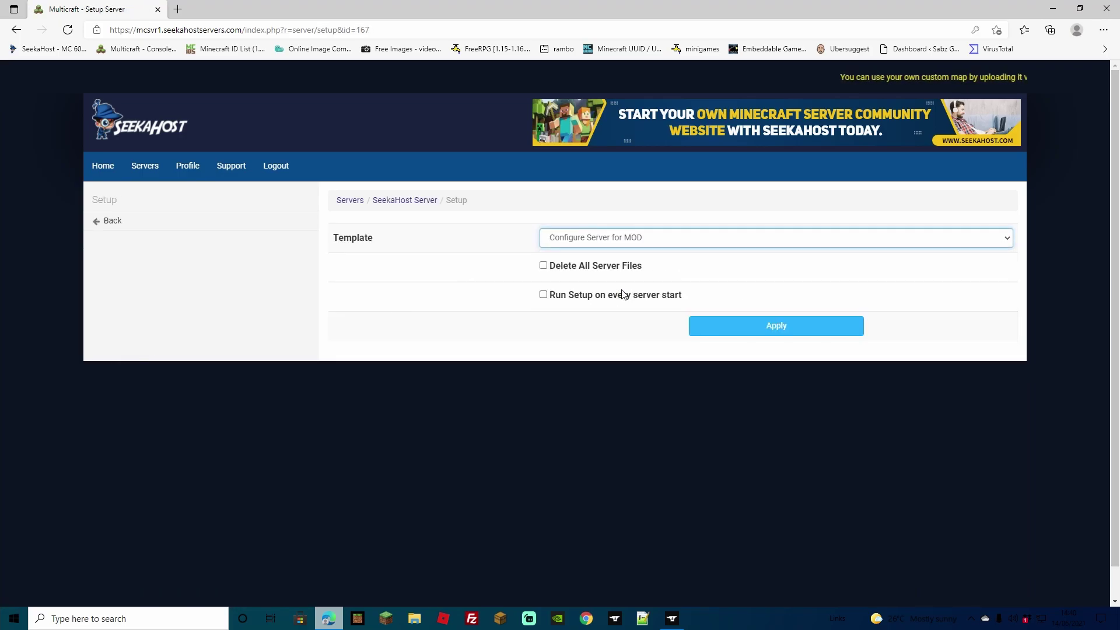
pyautogui.click(544, 267)
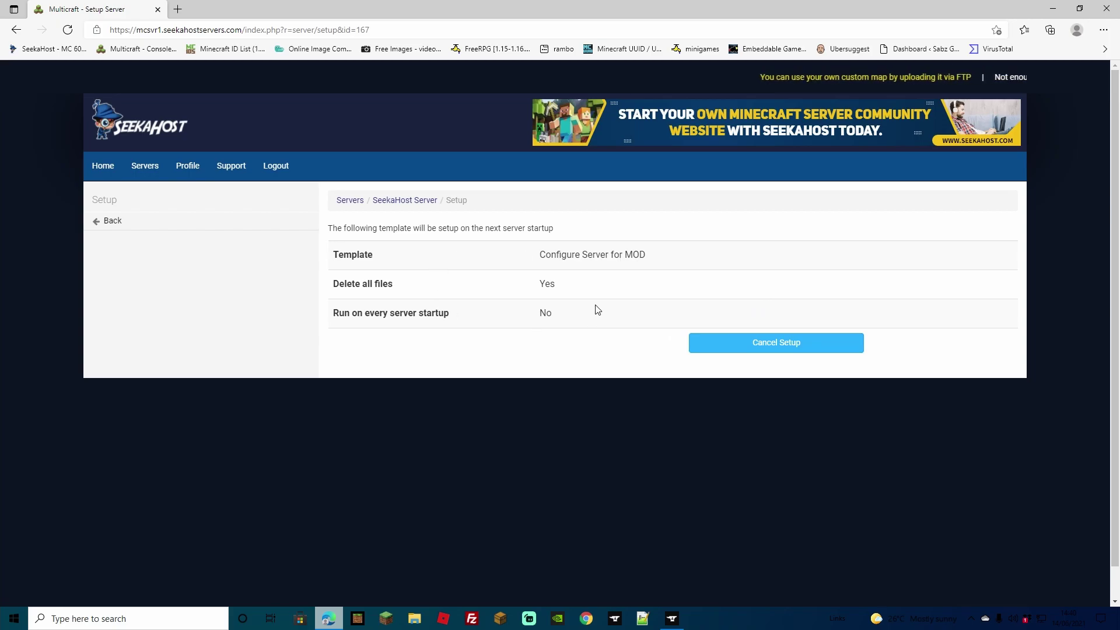
# - Return to the SeekaHost Server overview and start the server
pyautogui.click(408, 200)
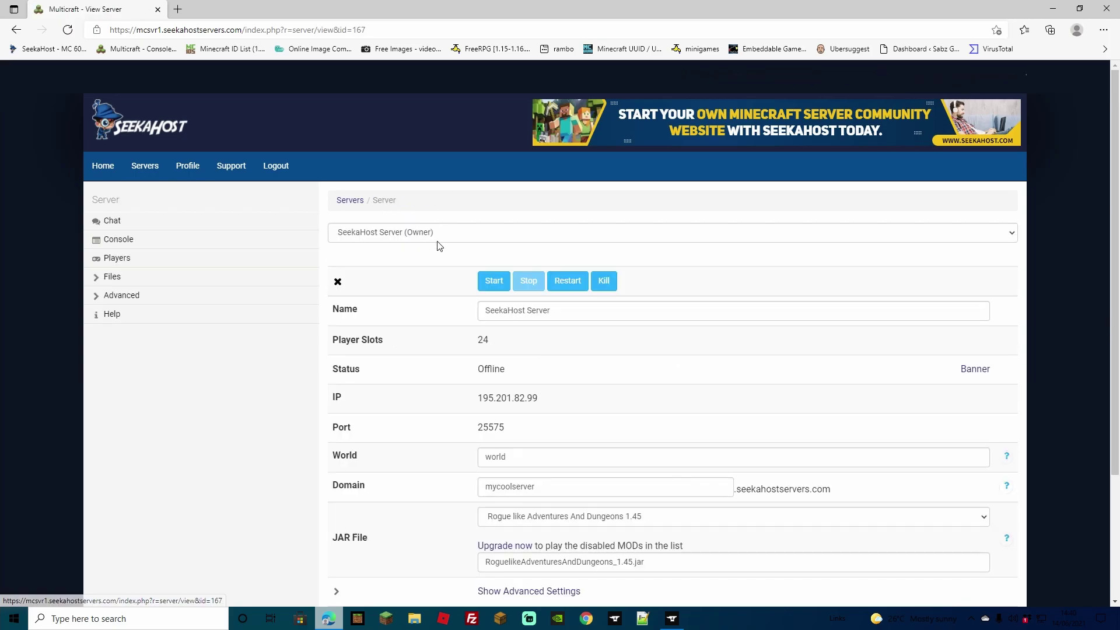
pyautogui.click(495, 282)
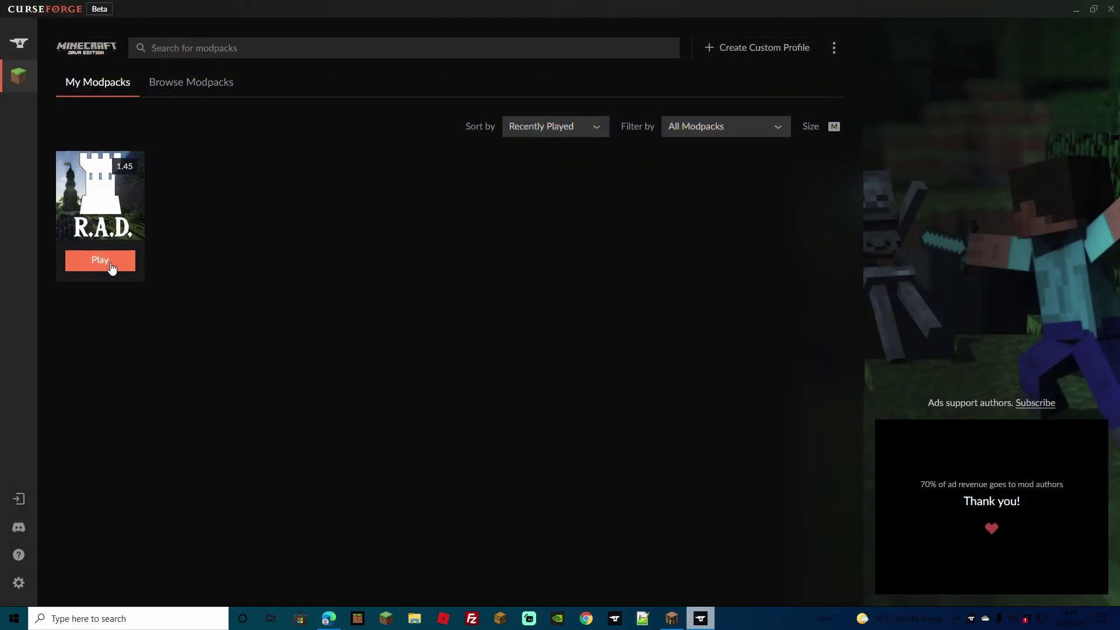
# - Launch the R.A.D. profile from the CurseForge app and add the server's address to the multiplayer list as Minecraft Server
pyautogui.click(112, 268)
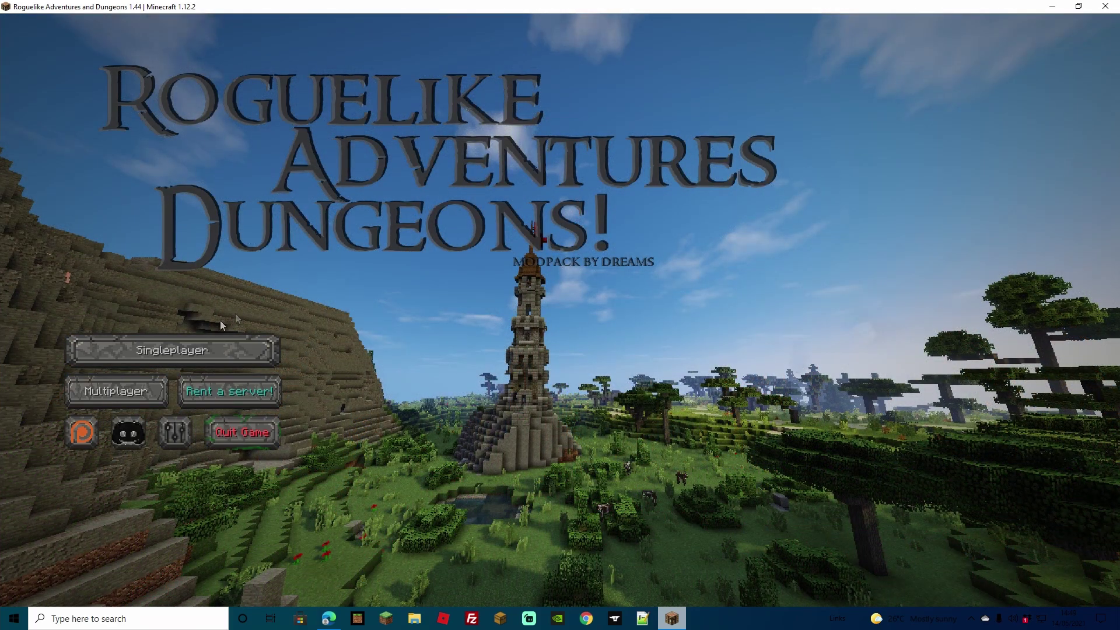
pyautogui.click(150, 387)
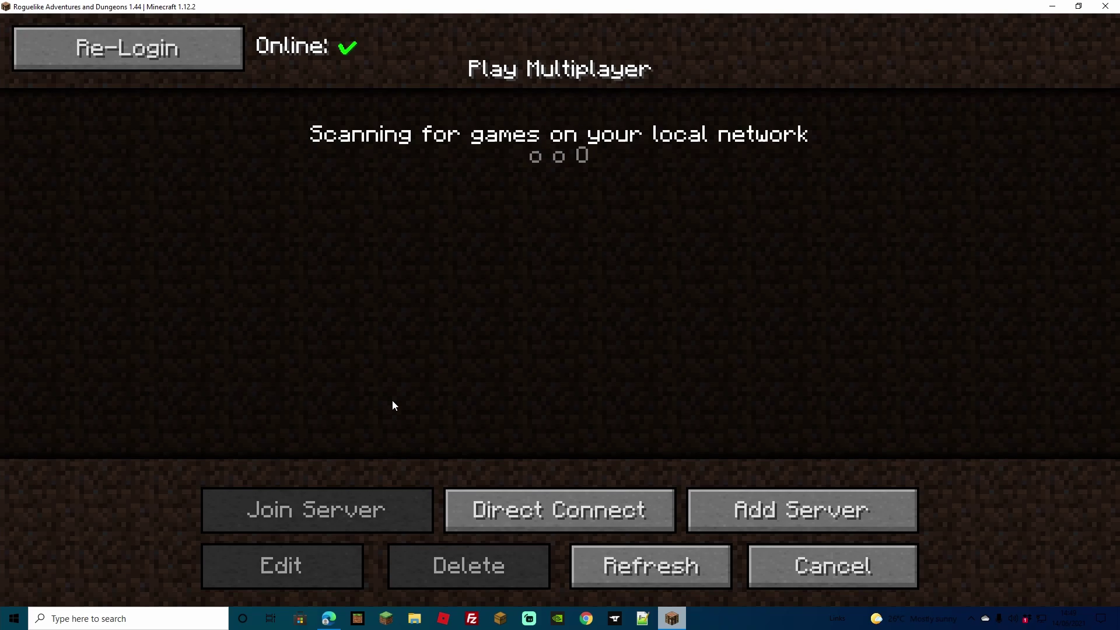
pyautogui.click(723, 495)
pyautogui.click(448, 295)
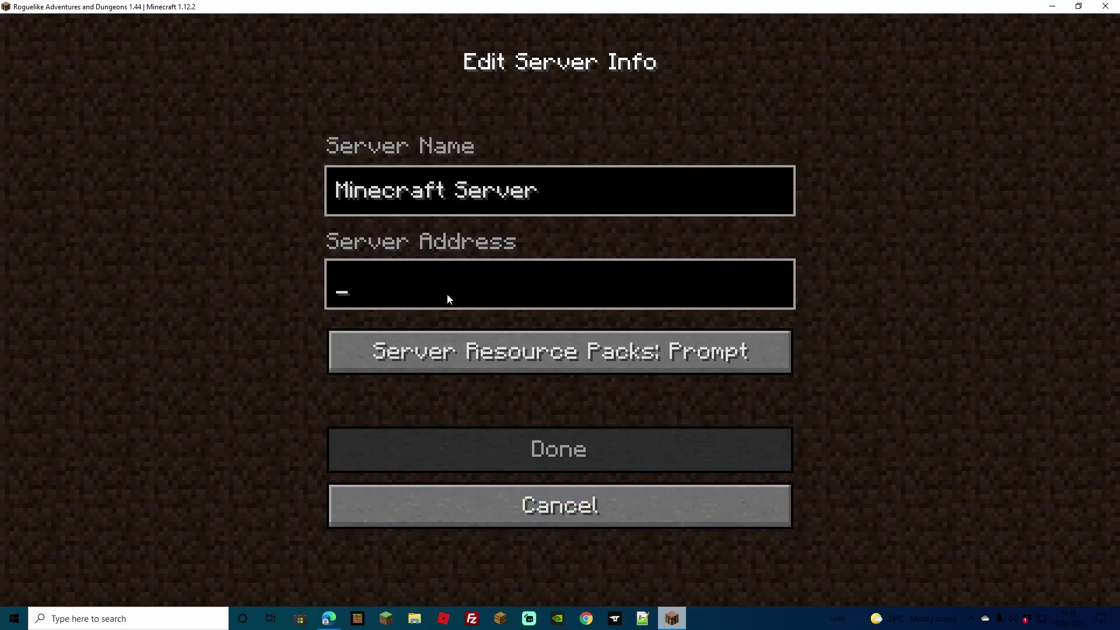
pyautogui.press('Escape')
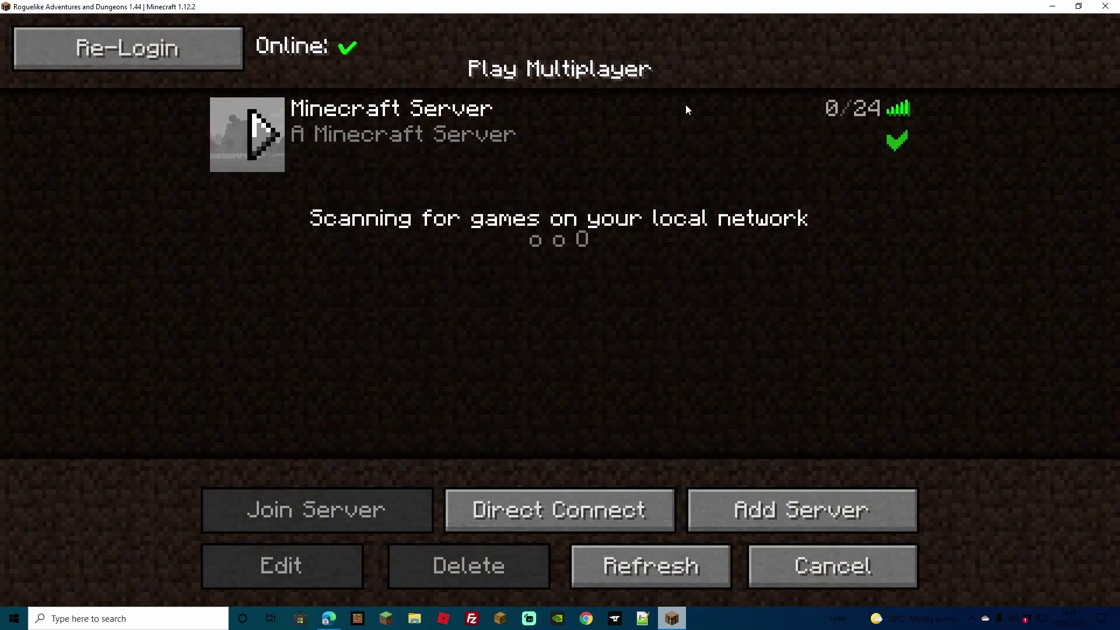
# - Join Minecraft Server from the multiplayer list and walk through the village to try out the modded world
pyautogui.click(394, 138)
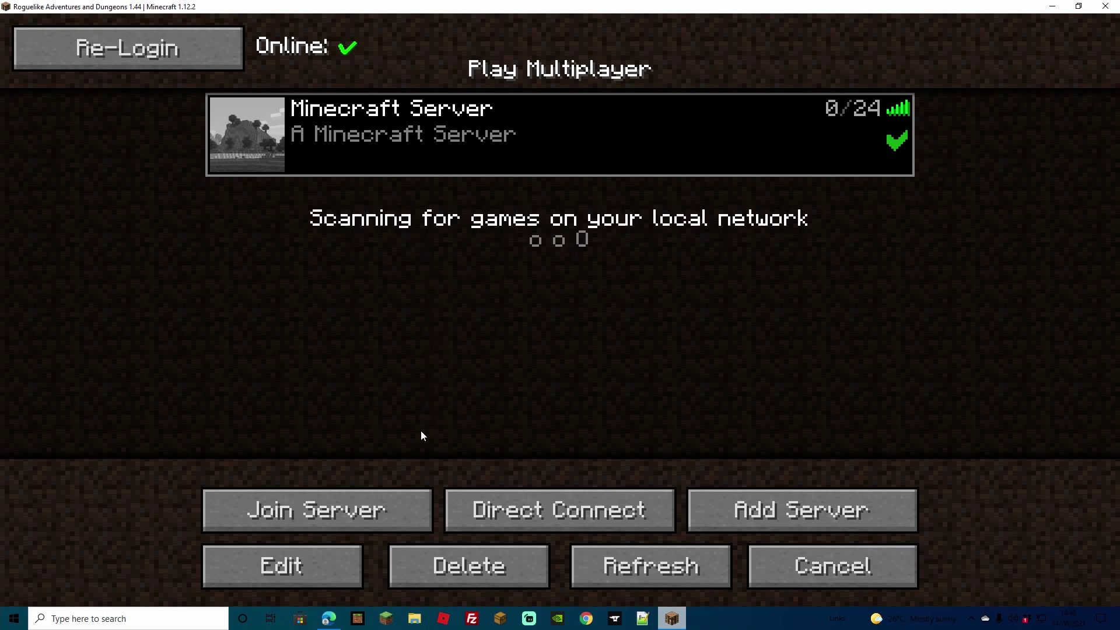
pyautogui.click(325, 505)
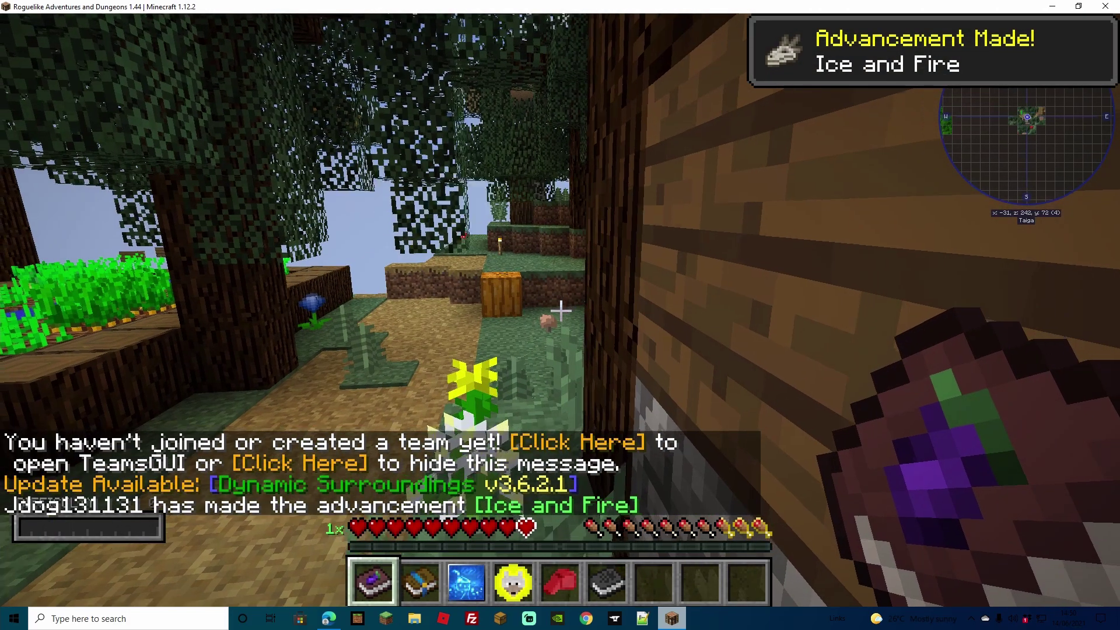
pyautogui.press('w')
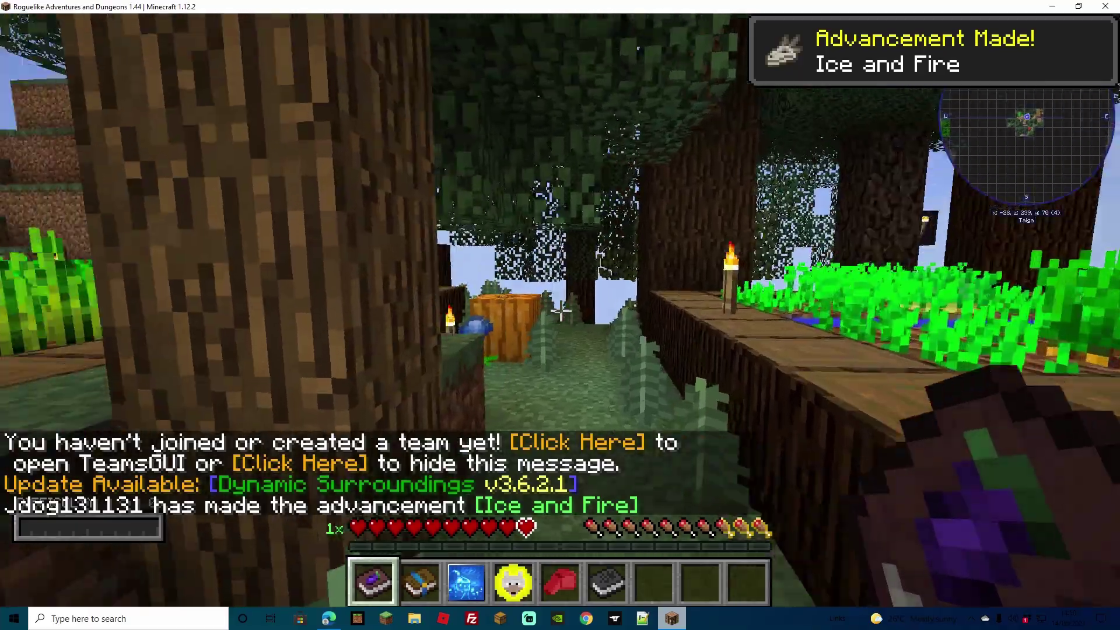
pyautogui.press('w')
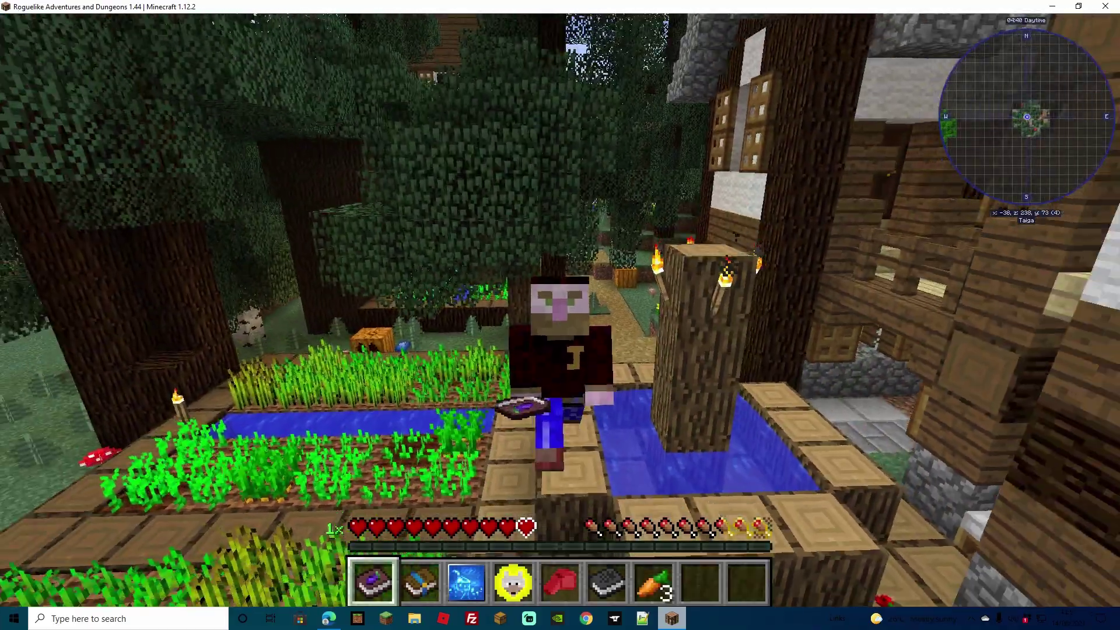